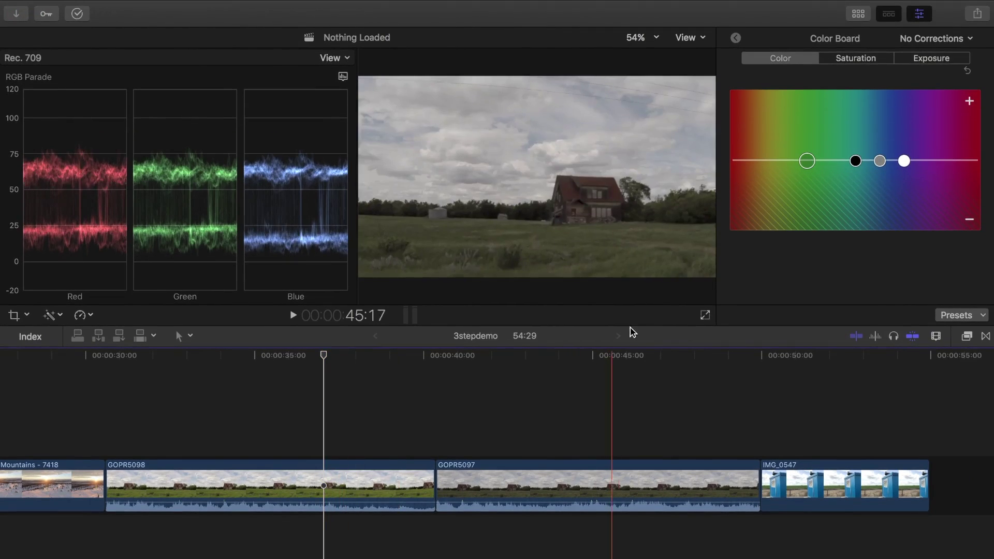
- Show reference clip GOPR5098 in the Event Viewer beside the timeline viewer, with libraries hidden and browser narrowed
{"action": "left_click", "coordinate": [858, 30]}
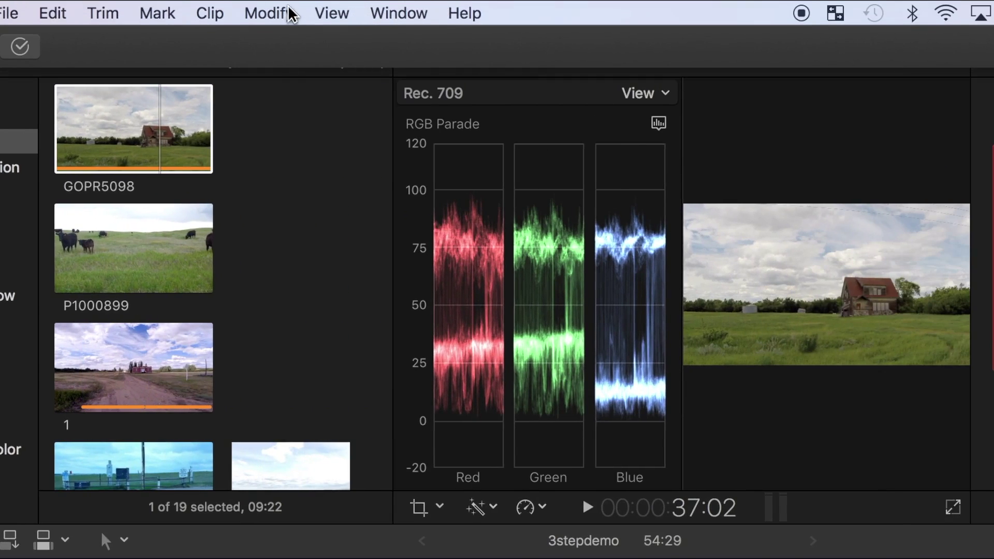
{"action": "left_click", "coordinate": [566, 15]}
{"action": "mouse_move", "coordinate": [435, 130]}
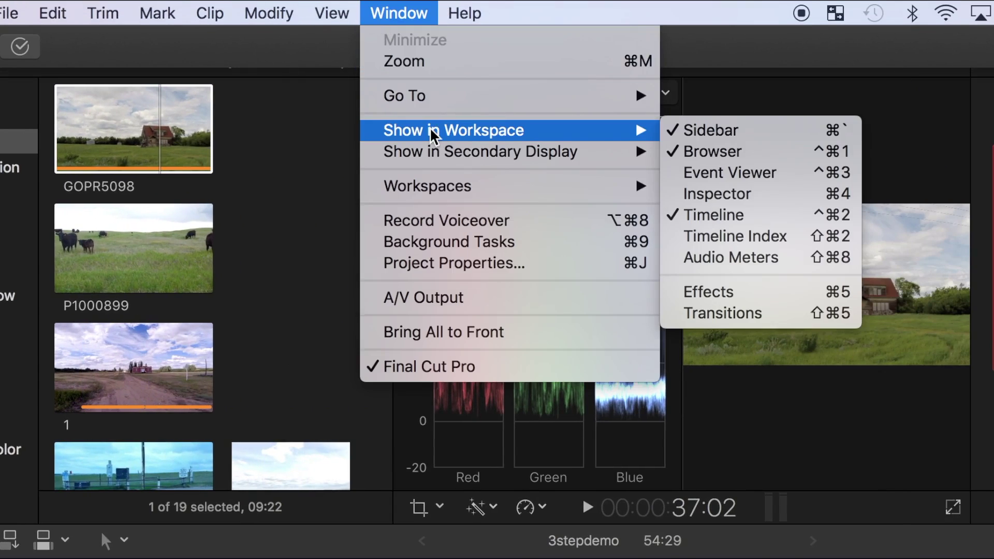
{"action": "left_click", "coordinate": [758, 174]}
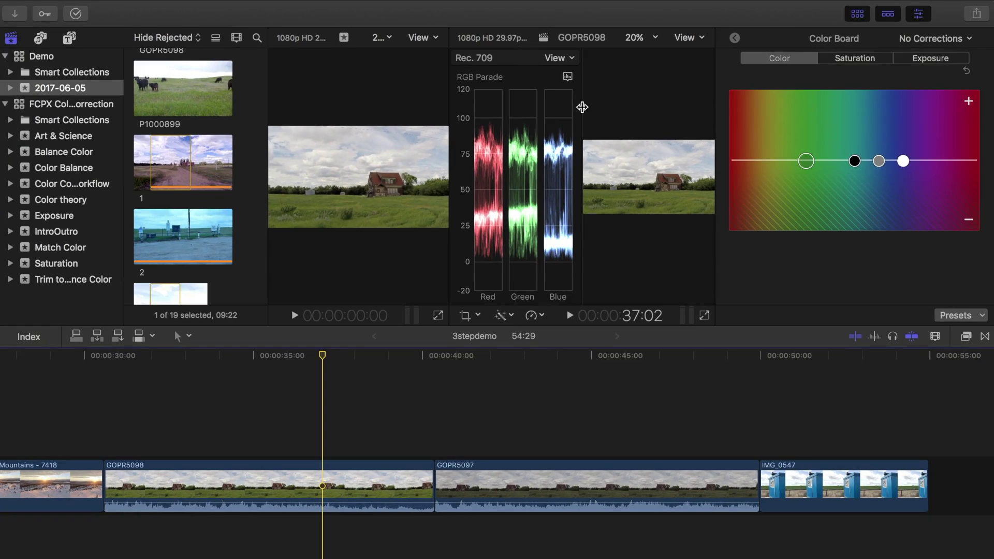
{"action": "left_click", "coordinate": [11, 39]}
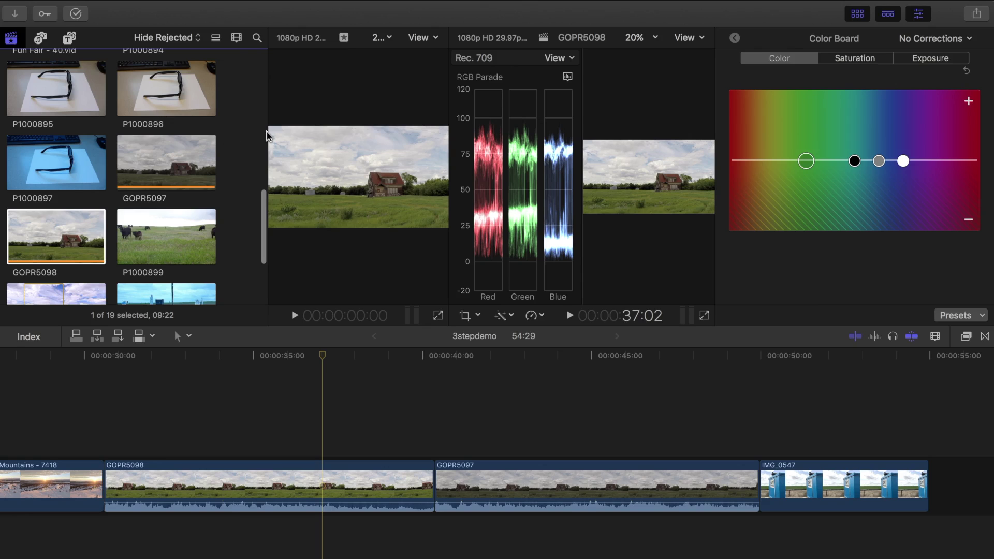
{"action": "left_click_drag", "start_coordinate": [268, 115], "coordinate": [126, 123]}
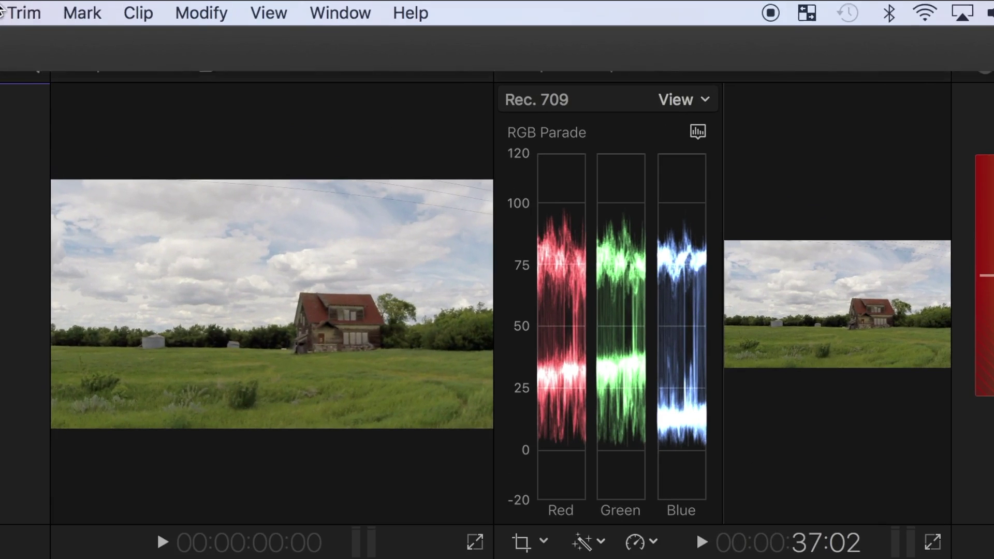
- Turn on video scopes in the Event Viewer for the reference clip
{"action": "left_click", "coordinate": [270, 14]}
{"action": "mouse_move", "coordinate": [351, 177]}
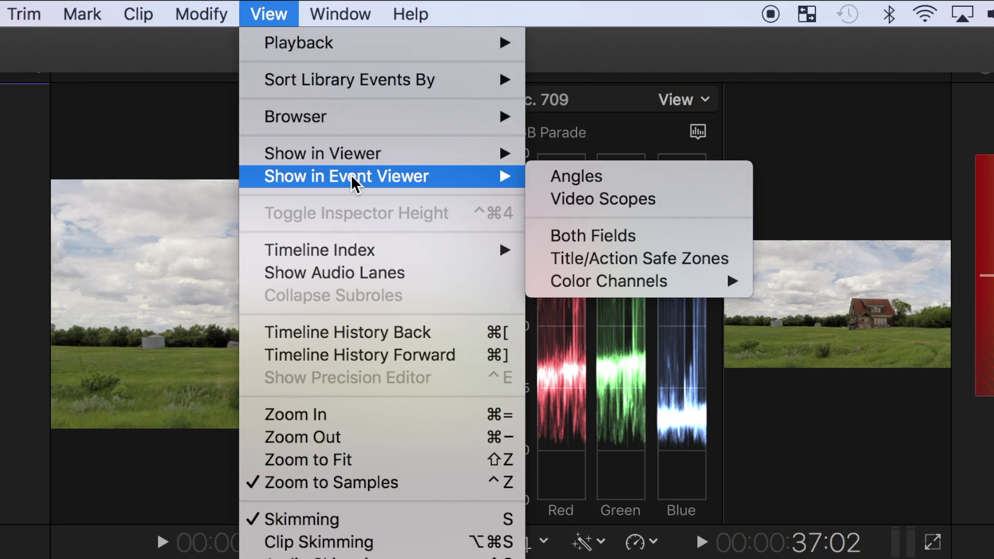
{"action": "left_click", "coordinate": [672, 201]}
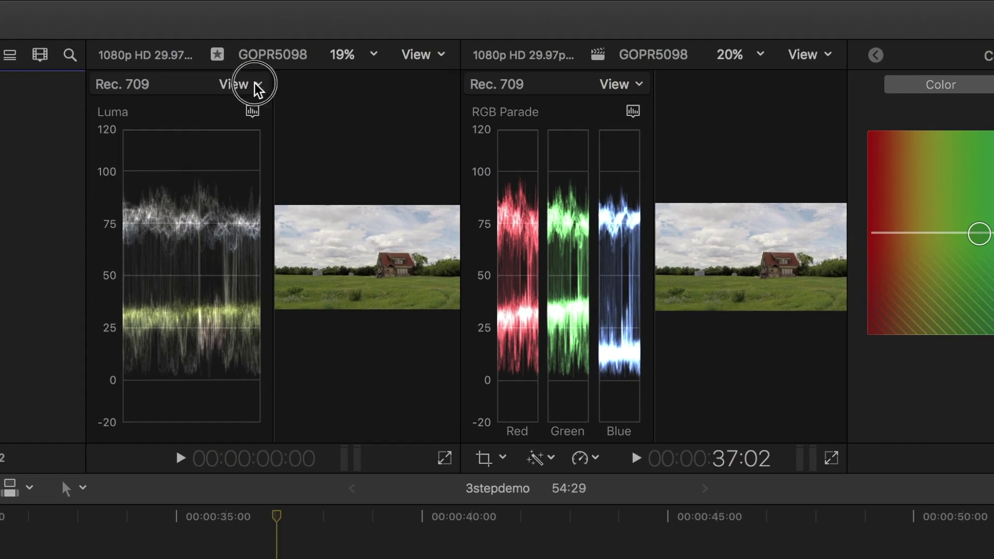
- Set both scopes to Vertical Layout and switch the timeline scope to a Luma waveform
{"action": "left_click", "coordinate": [254, 99]}
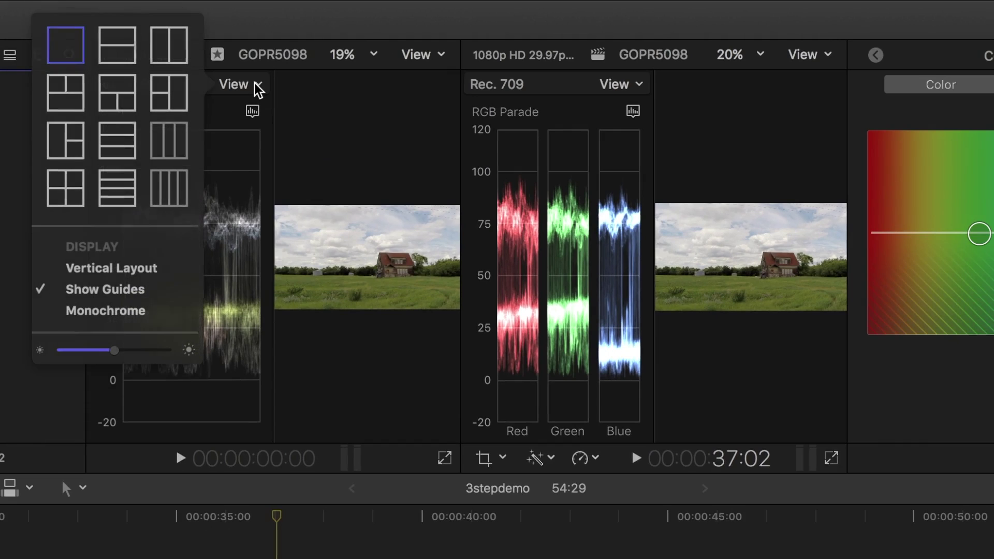
{"action": "left_click", "coordinate": [136, 268]}
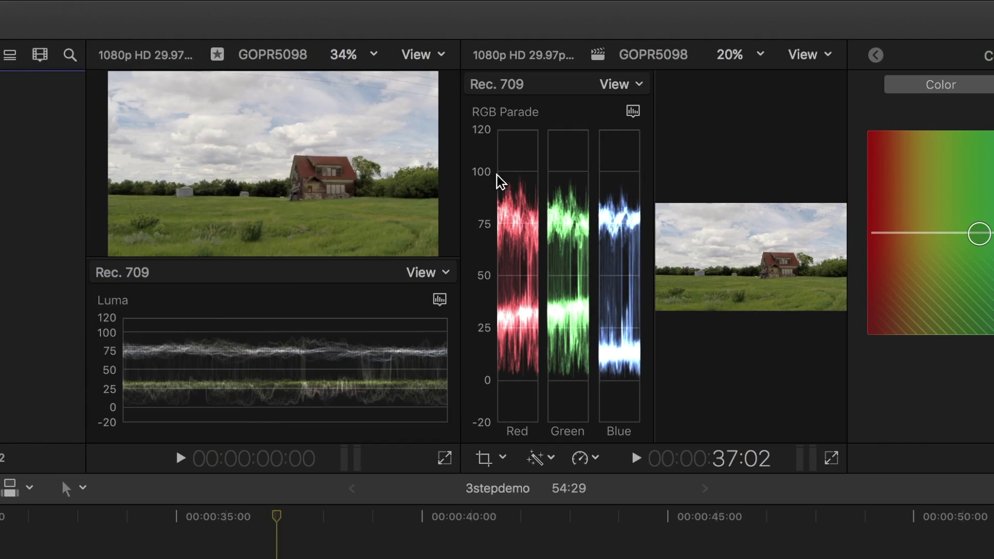
{"action": "left_click", "coordinate": [639, 87]}
{"action": "left_click", "coordinate": [508, 266]}
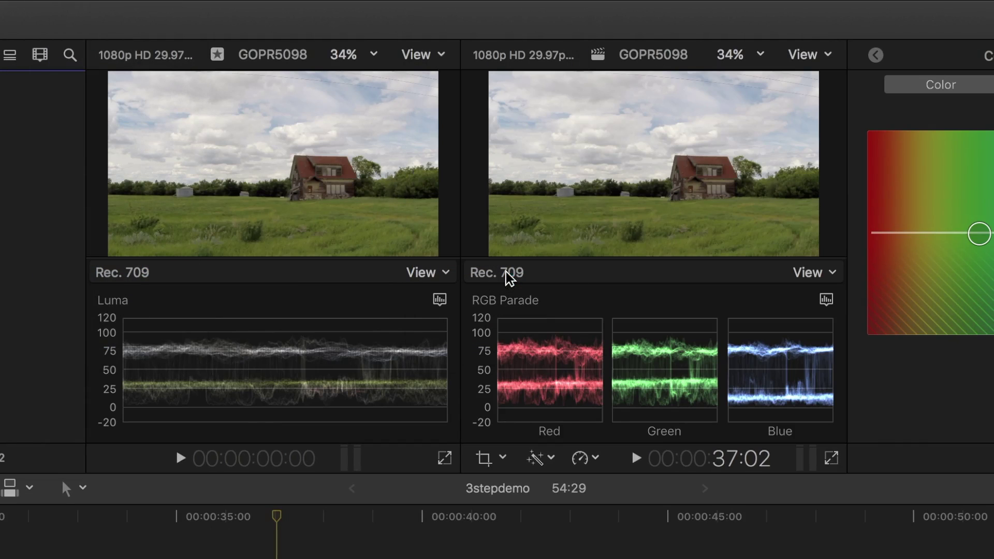
{"action": "left_click", "coordinate": [826, 299]}
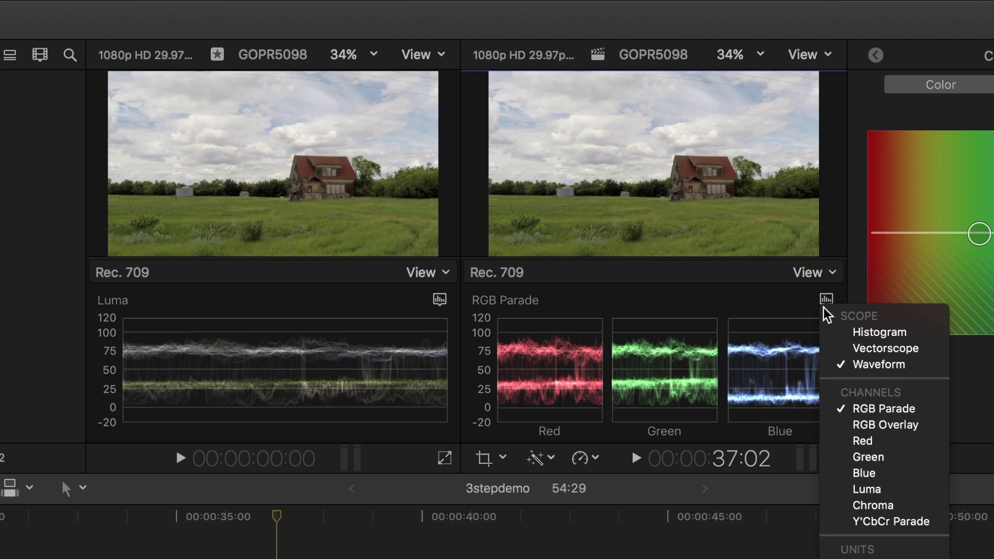
{"action": "left_click", "coordinate": [854, 489]}
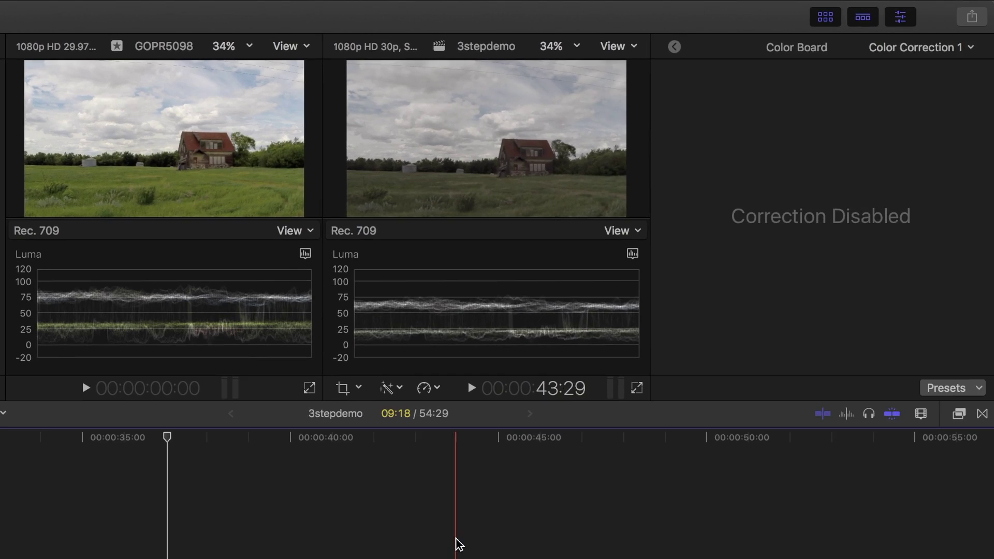
- Correct the 3stepdemo clip's exposure: shadows −8%, highlights 22%, midtones 14%
{"action": "left_click", "coordinate": [460, 523]}
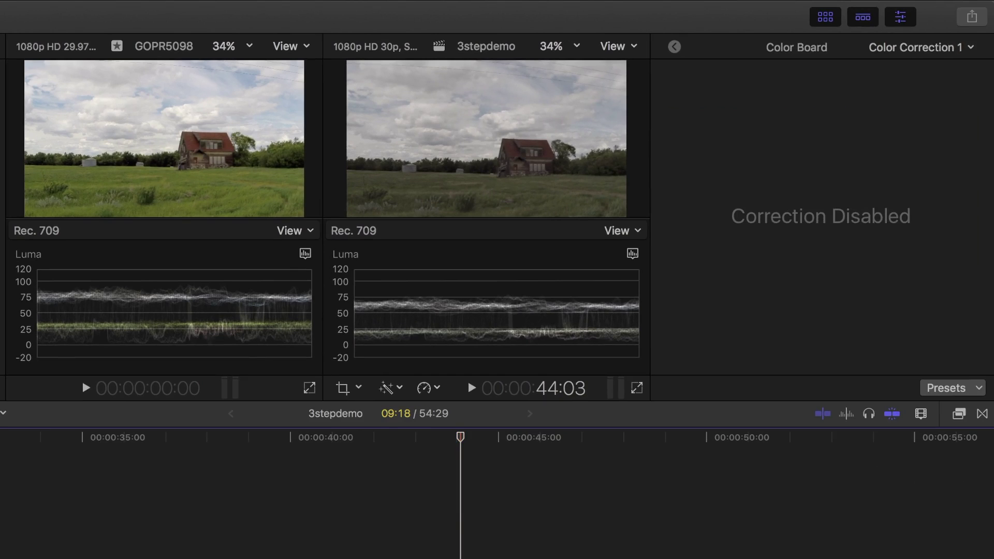
{"action": "left_click", "coordinate": [907, 74]}
{"action": "left_click", "coordinate": [750, 199]}
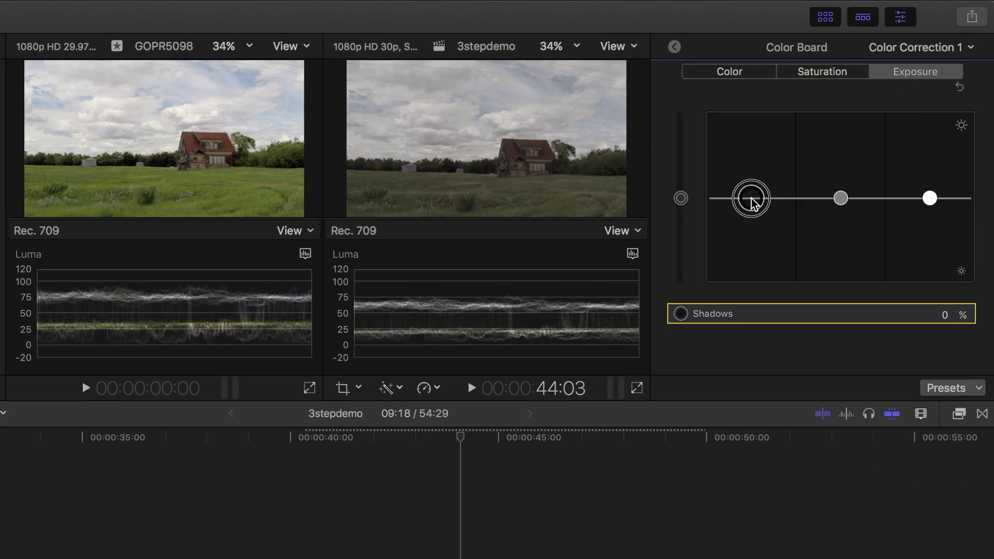
{"action": "left_click_drag", "start_coordinate": [752, 202], "coordinate": [754, 209]}
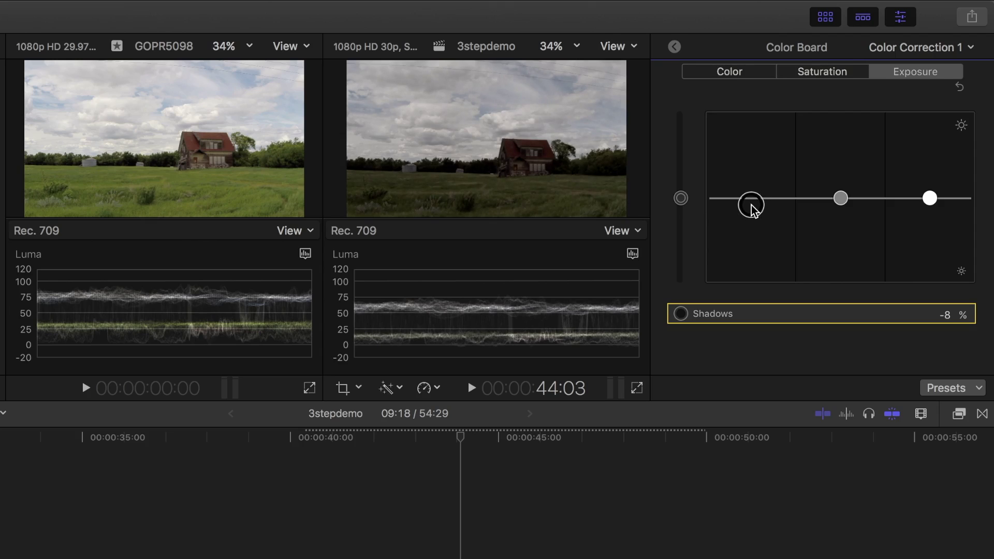
{"action": "mouse_move", "coordinate": [930, 198]}
{"action": "left_mouse_down"}
{"action": "mouse_move", "coordinate": [930, 174]}
{"action": "mouse_move", "coordinate": [930, 184]}
{"action": "left_mouse_up"}
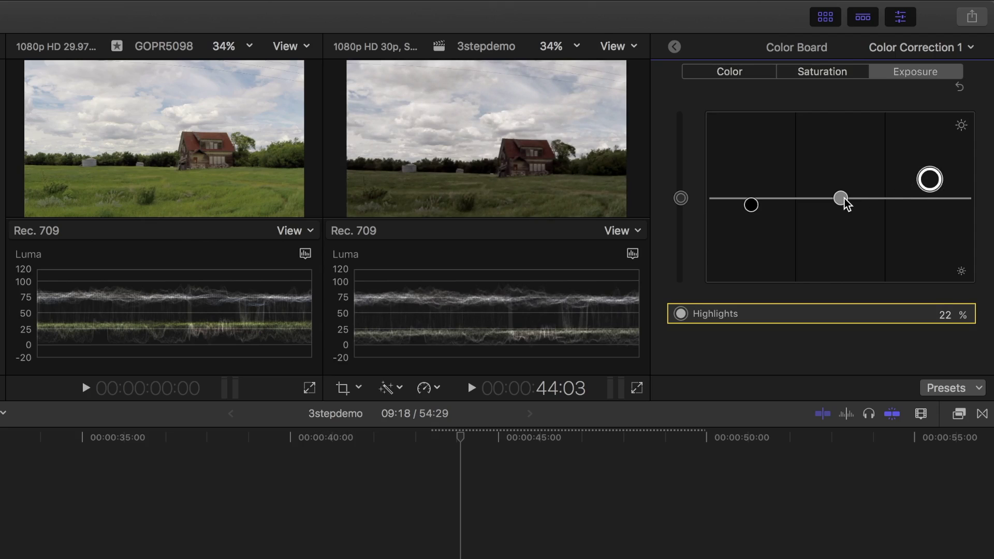
{"action": "left_click_drag", "start_coordinate": [846, 203], "coordinate": [845, 190]}
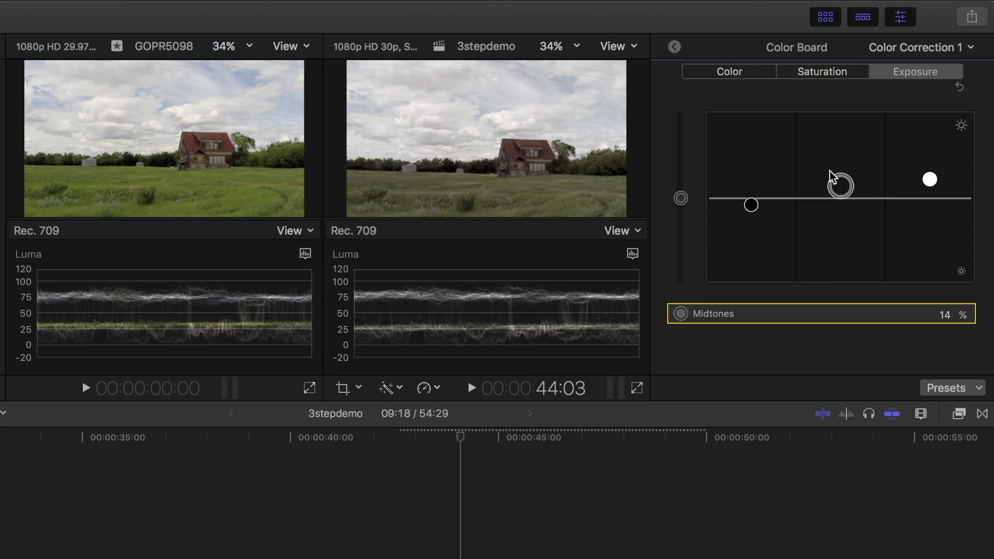
{"action": "left_click", "coordinate": [735, 75]}
- Switch both scopes to RGB Parade and shift the clip's midtones colour to about 13° at 3%
{"action": "left_click", "coordinate": [633, 253]}
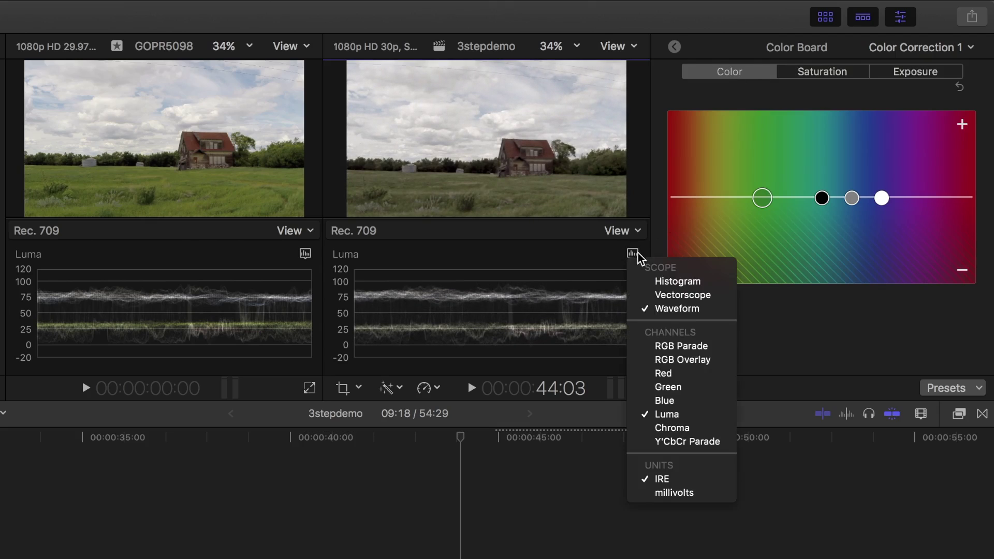
{"action": "left_click", "coordinate": [651, 345]}
{"action": "left_click", "coordinate": [306, 253]}
{"action": "left_click", "coordinate": [333, 347]}
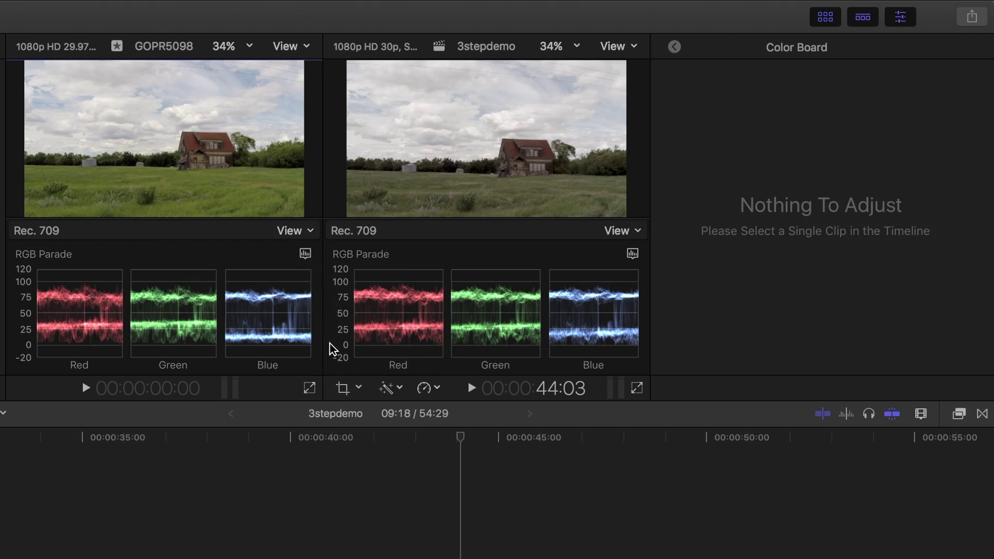
{"action": "left_click_drag", "start_coordinate": [821, 197], "coordinate": [680, 202]}
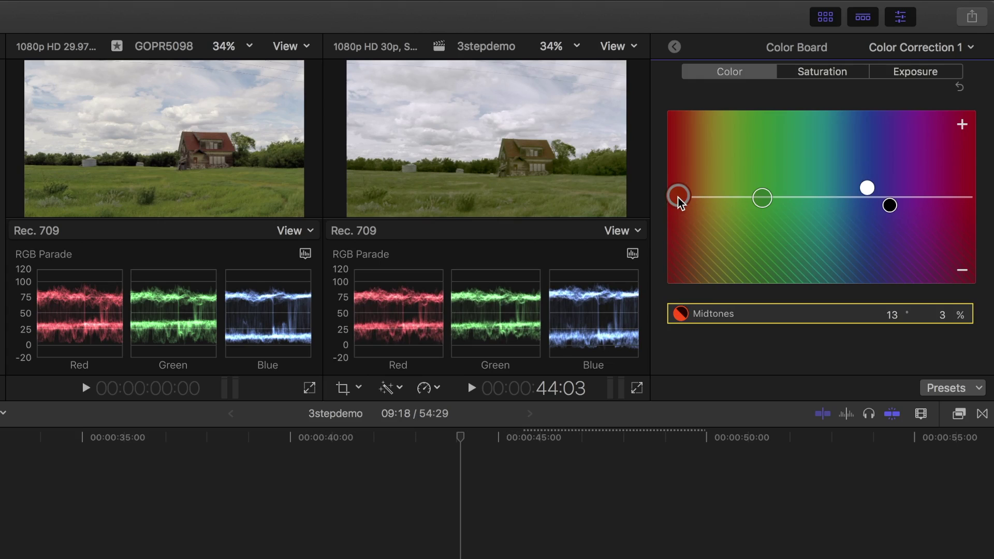
- Set both scopes to Chroma and raise the 3stepdemo clip's midtone saturation to 19%
{"action": "left_click", "coordinate": [820, 74]}
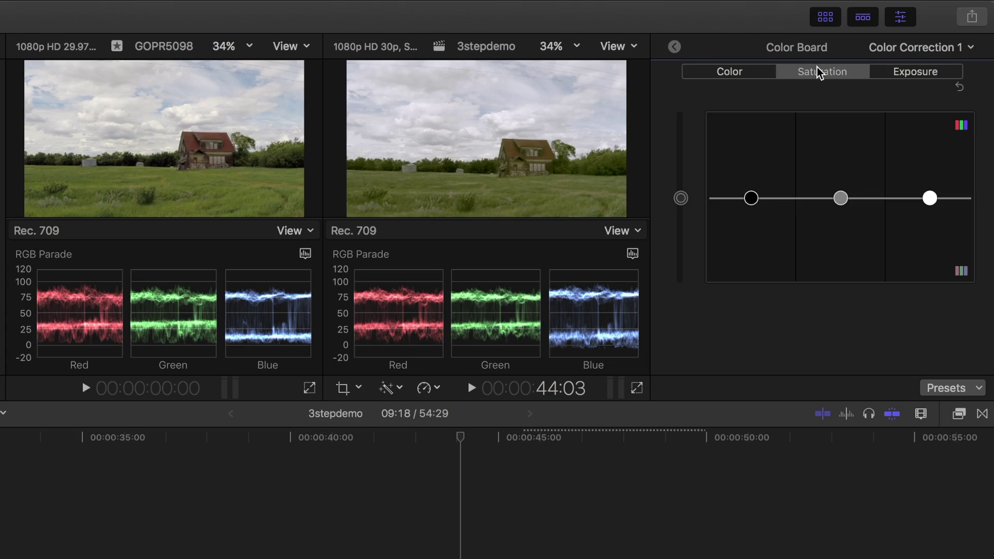
{"action": "left_click", "coordinate": [633, 254]}
{"action": "left_click", "coordinate": [659, 429]}
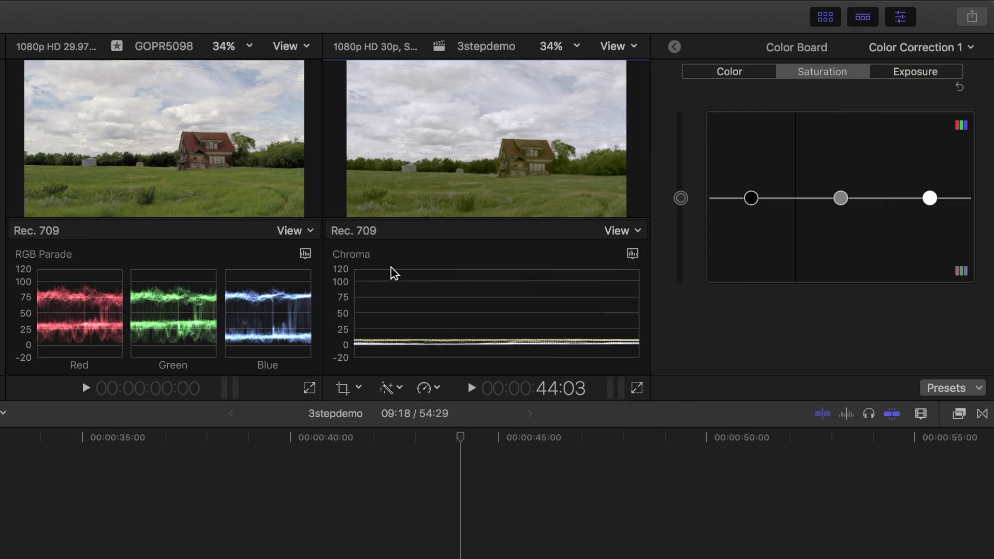
{"action": "left_click", "coordinate": [305, 254]}
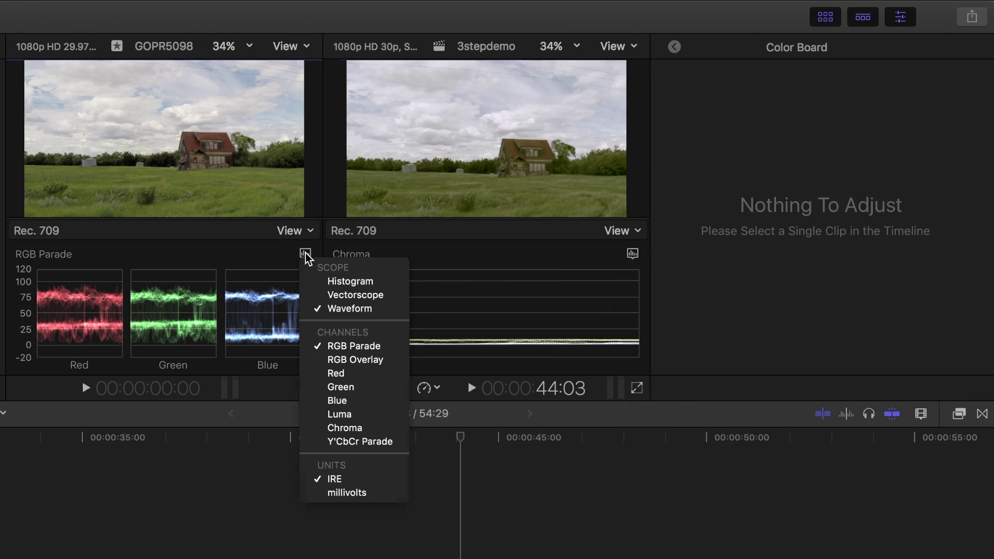
{"action": "left_click", "coordinate": [334, 427]}
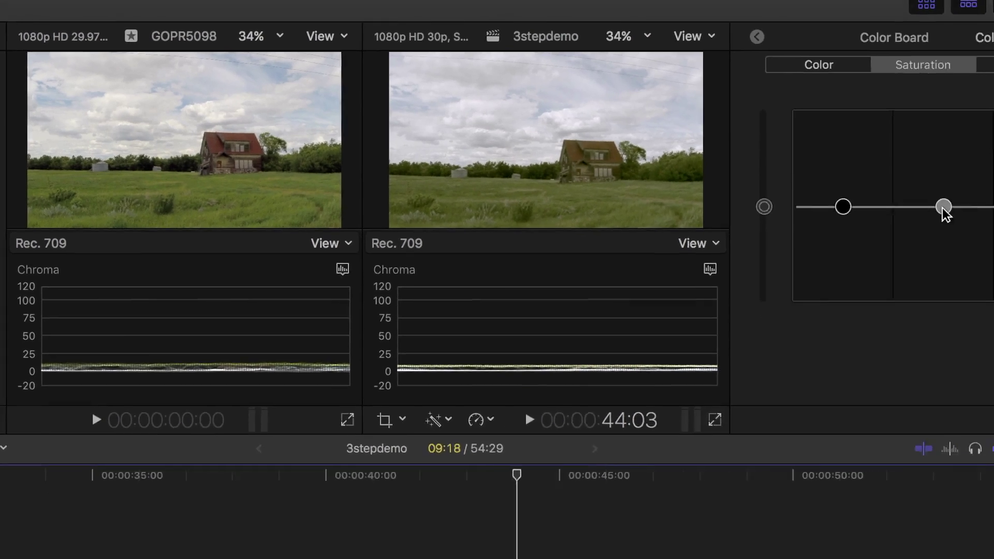
{"action": "left_click_drag", "start_coordinate": [945, 213], "coordinate": [945, 204]}
{"action": "mouse_move", "coordinate": [840, 192]}
{"action": "left_mouse_down"}
{"action": "mouse_move", "coordinate": [838, 178]}
{"action": "mouse_move", "coordinate": [839, 186]}
{"action": "left_mouse_up"}
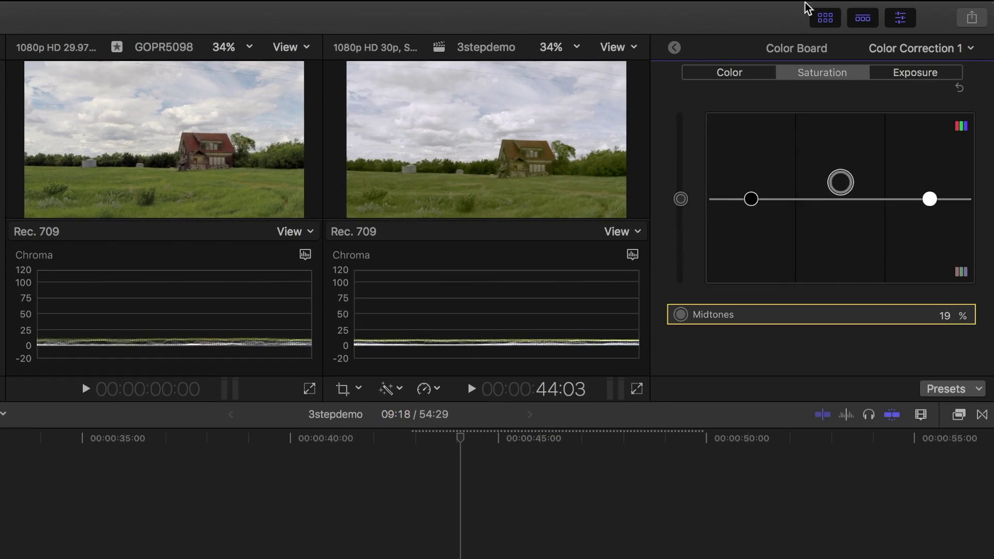
- Toggle Color Correction 1 off and back on to compare the correction
{"action": "left_click", "coordinate": [674, 47]}
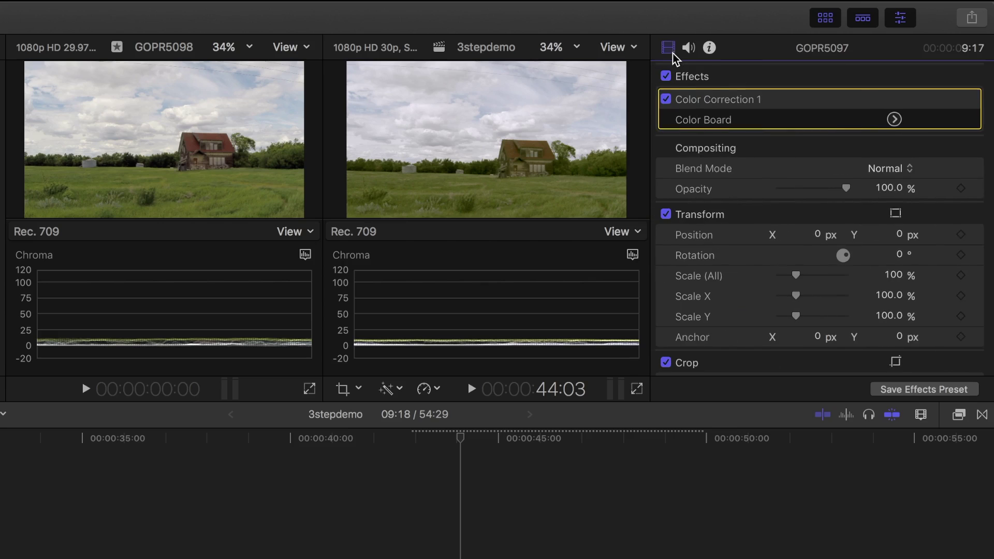
{"action": "left_click", "coordinate": [666, 99]}
{"action": "left_click", "coordinate": [666, 99]}
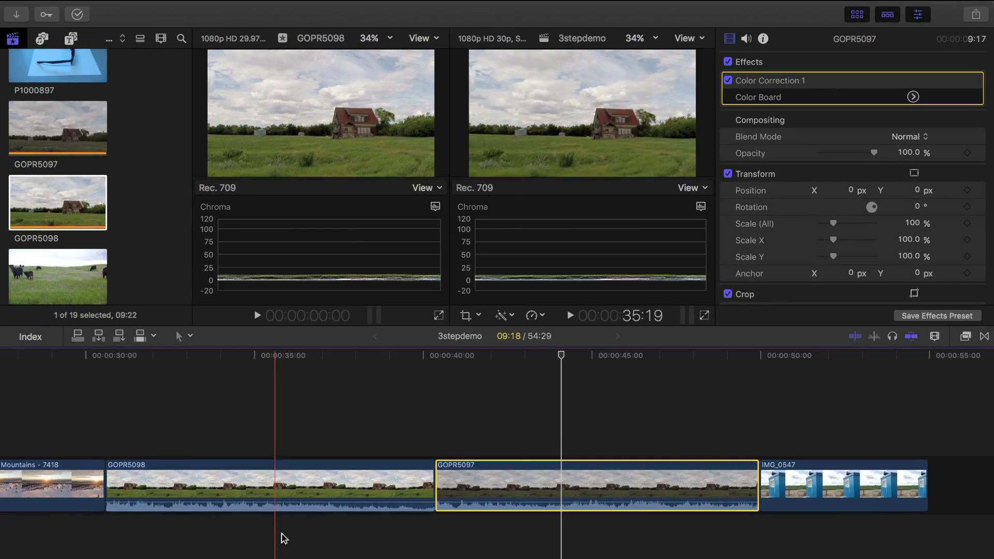
- Select clip 1 at the timeline start and reveal it in the browser with libraries hidden
{"action": "scroll", "coordinate": [284, 439], "scroll_direction": "left", "scroll_amount": 10}
{"action": "scroll", "coordinate": [284, 439], "scroll_direction": "left", "scroll_amount": 5}
{"action": "left_click", "coordinate": [28, 481]}
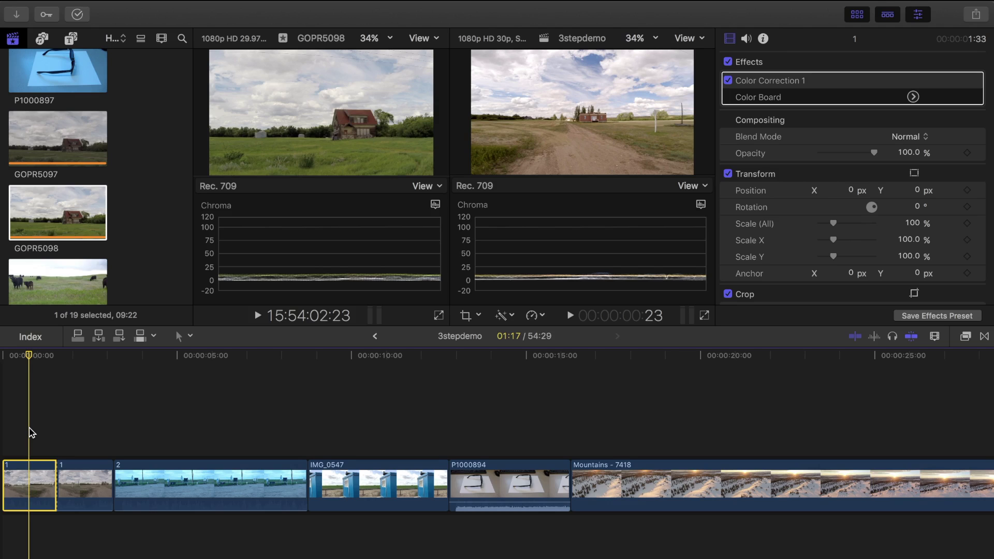
{"action": "key", "text": "shift+f"}
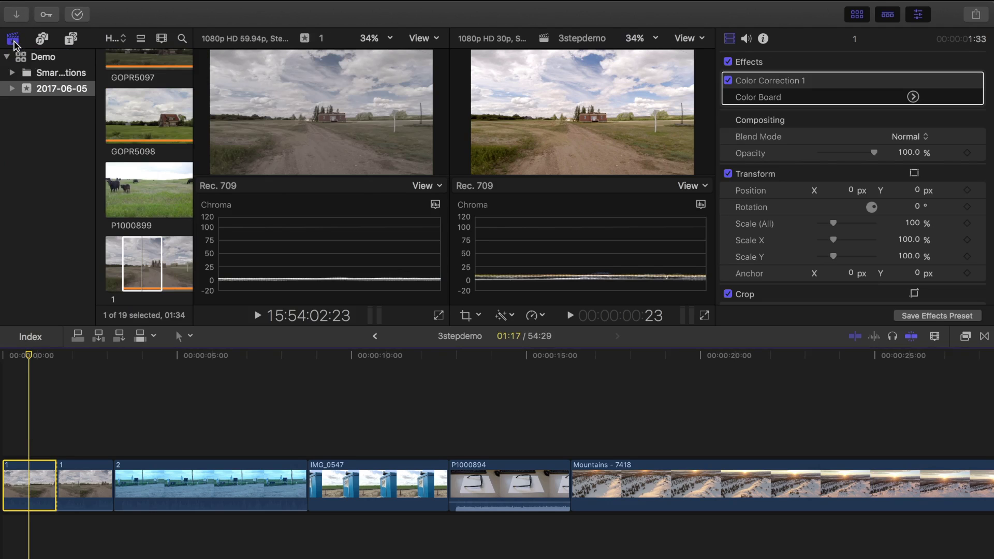
{"action": "left_click", "coordinate": [13, 41]}
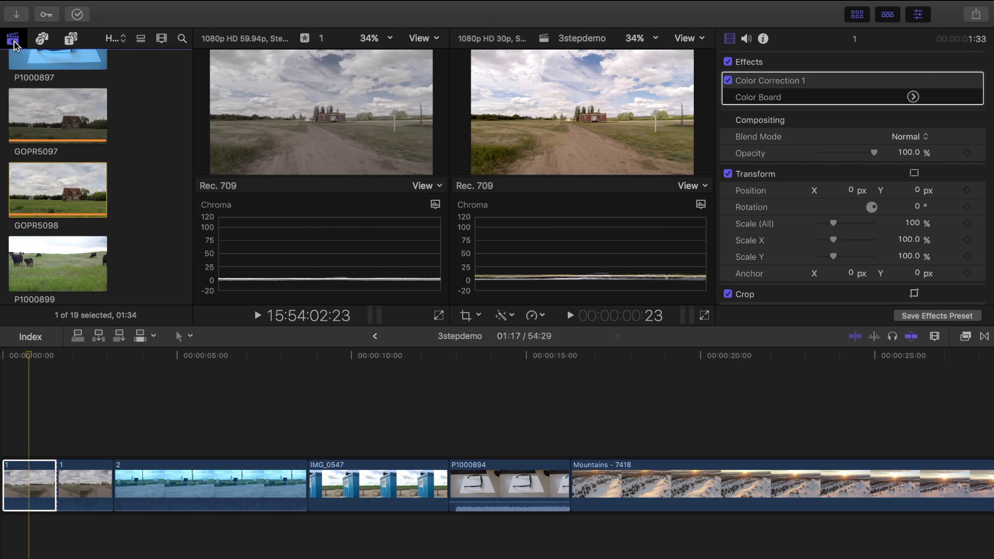
{"action": "key", "text": "super+2"}
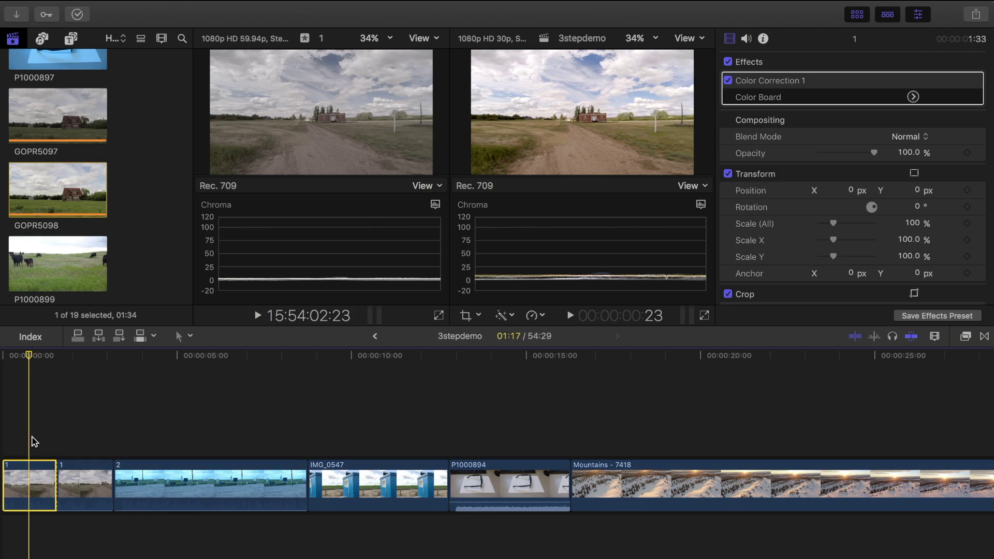
- Open browser clip 1 in its own timeline and select it
{"action": "key", "text": "shift+f"}
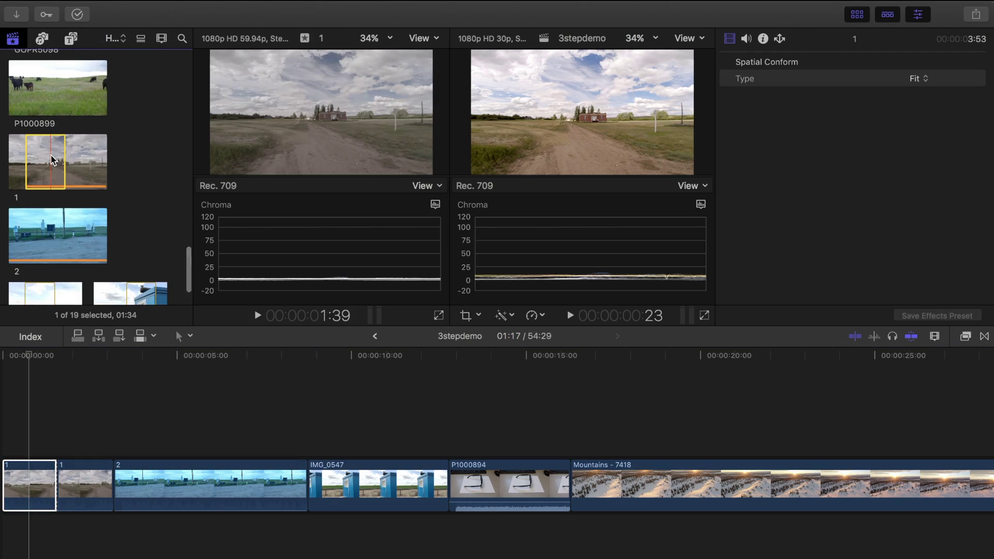
{"action": "right_click", "coordinate": [51, 156]}
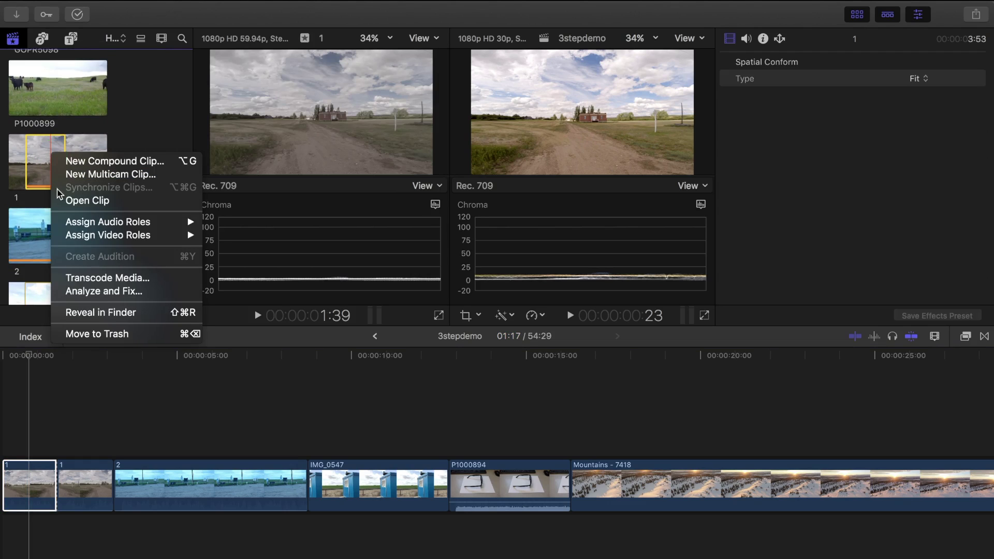
{"action": "left_click", "coordinate": [62, 201]}
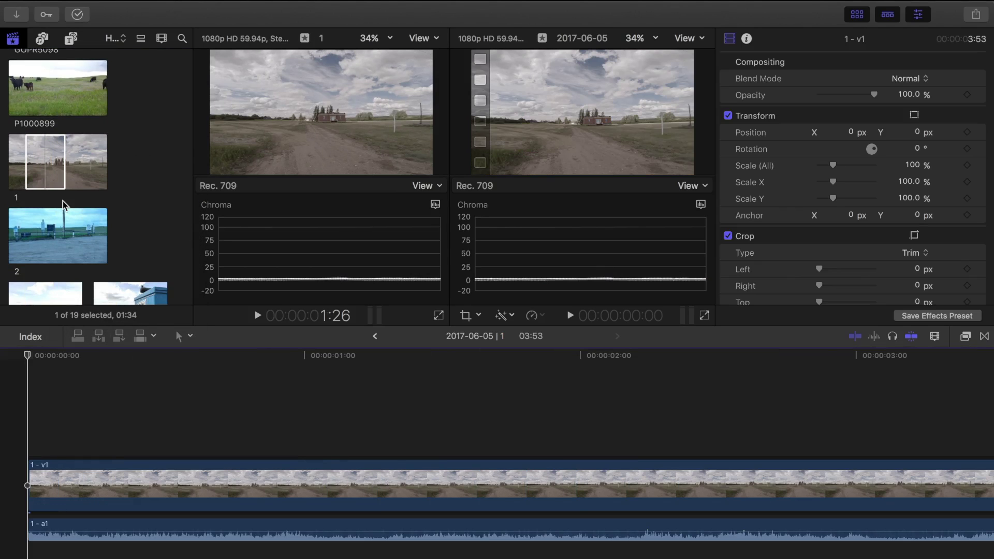
{"action": "left_click", "coordinate": [471, 482]}
- Darken clip 1's shadows slightly and brighten its highlights to about 30%
{"action": "key", "text": "super+6"}
{"action": "left_click_drag", "start_coordinate": [797, 161], "coordinate": [797, 169]}
{"action": "left_click_drag", "start_coordinate": [942, 161], "coordinate": [943, 140]}
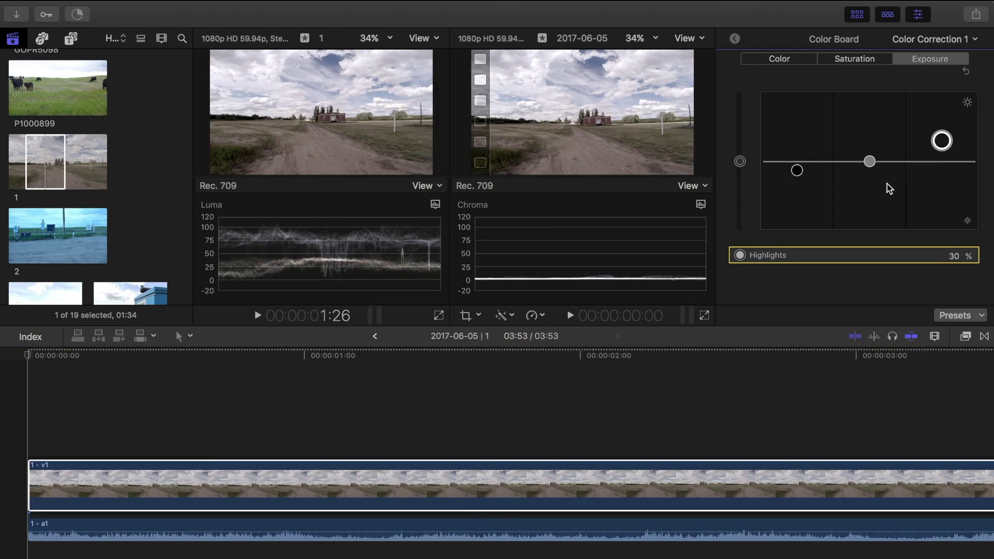
- Raise clip 1's shadow, midtone and highlight saturation, highlights to 69%
{"action": "key", "text": "ctrl+super+s"}
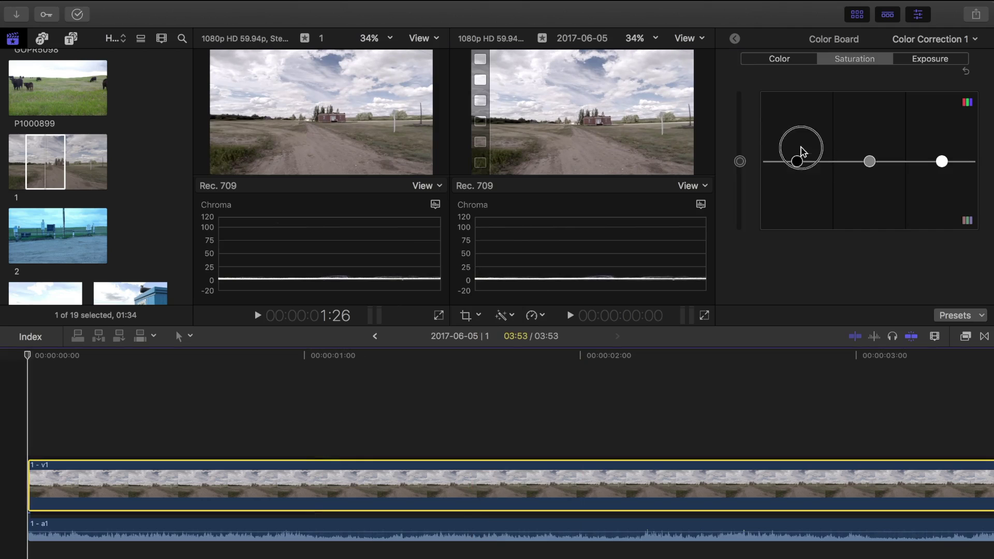
{"action": "left_click_drag", "start_coordinate": [796, 161], "coordinate": [797, 144]}
{"action": "left_click_drag", "start_coordinate": [870, 161], "coordinate": [870, 143]}
{"action": "left_click_drag", "start_coordinate": [942, 161], "coordinate": [937, 113]}
{"action": "key", "text": "ctrl+super+c"}
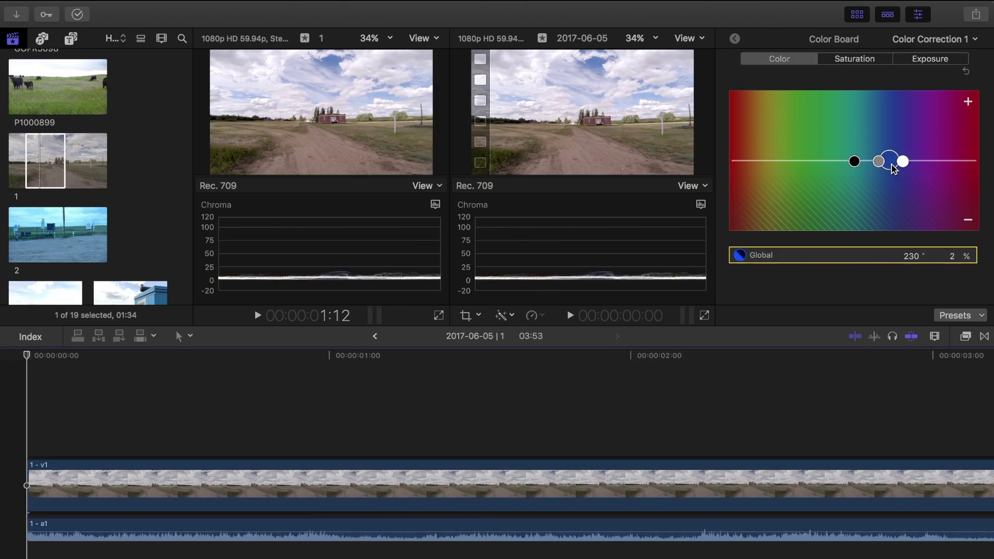
- Go back from clip 1's timeline to the 3stepdemo project timeline
{"action": "left_click", "coordinate": [376, 337]}
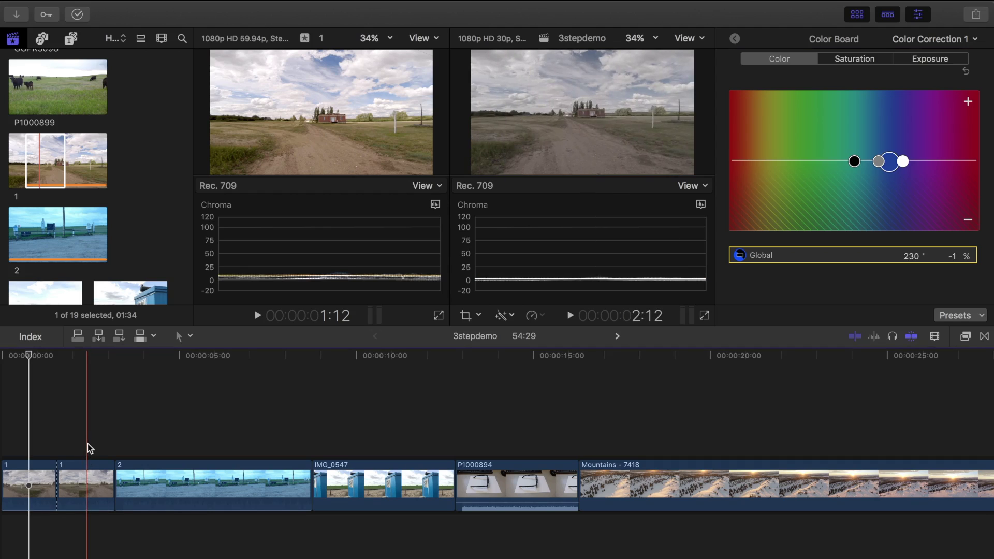